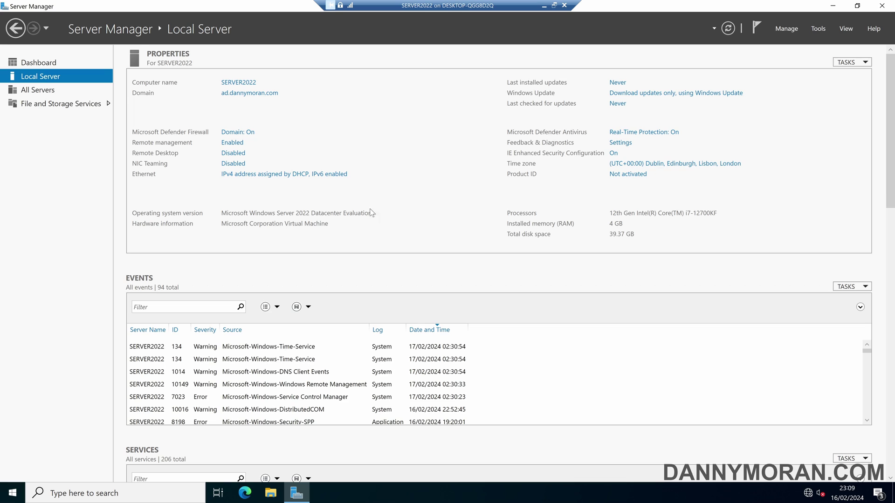
- Check the server's Remote settings in System Properties and close without changes
left_click(238, 85)
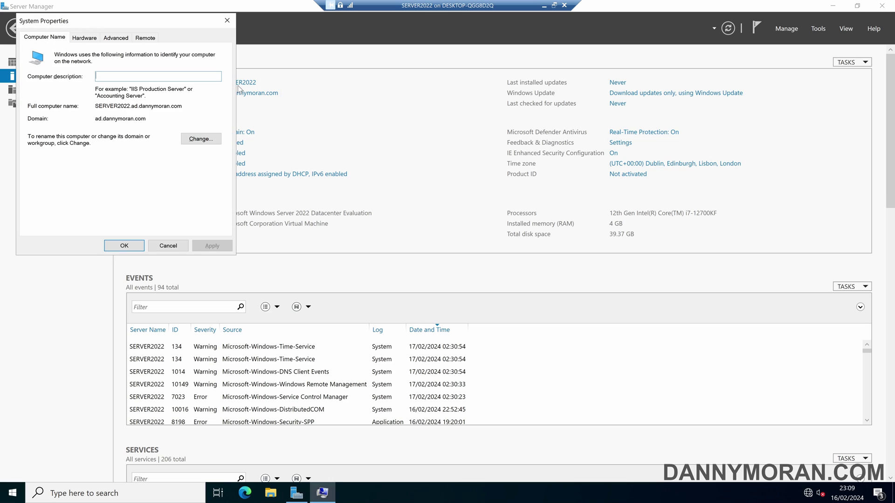
left_click(147, 42)
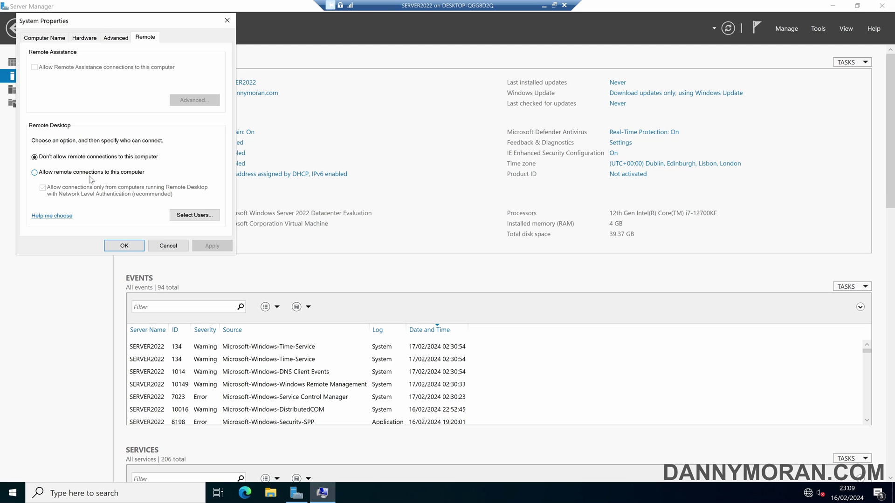
left_click(228, 21)
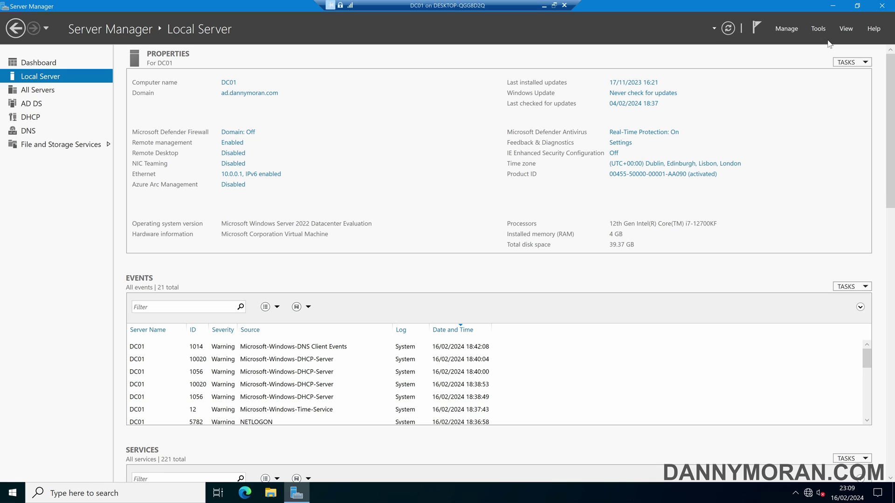
- Launch Group Policy Management and create a new GPO named 'Enable Remote Desktop'
left_click(818, 29)
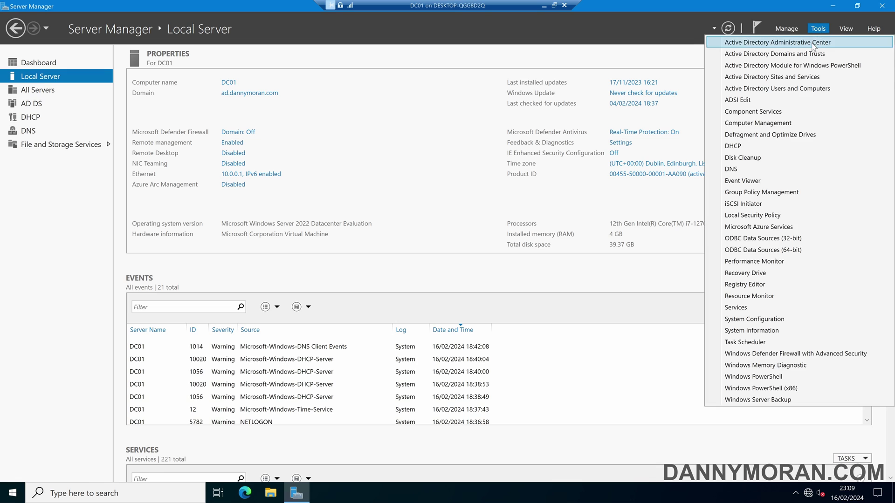
left_click(771, 193)
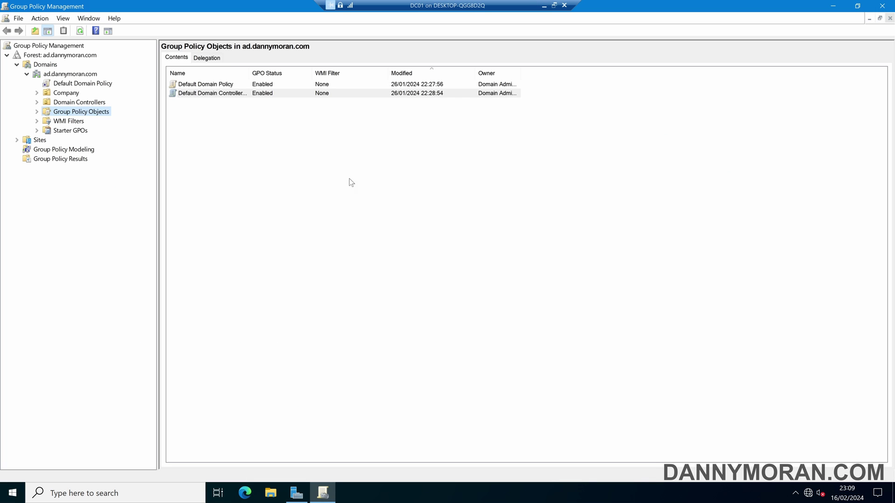
right_click(90, 113)
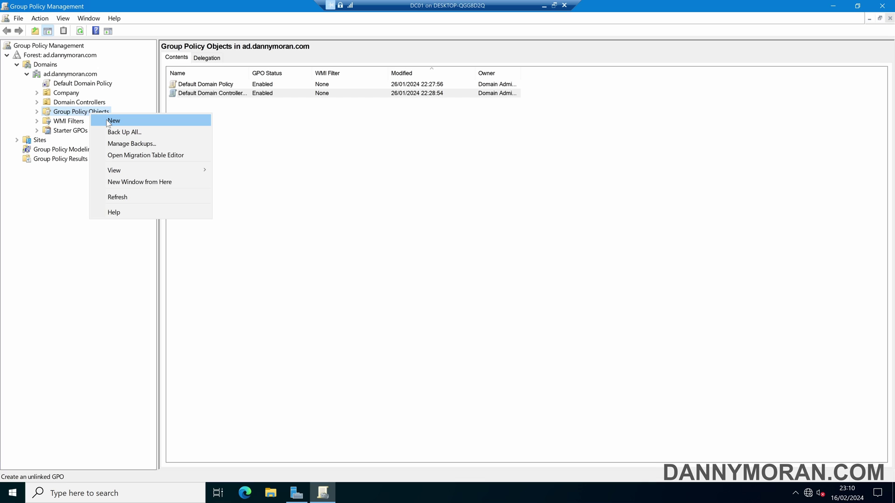
left_click(113, 121)
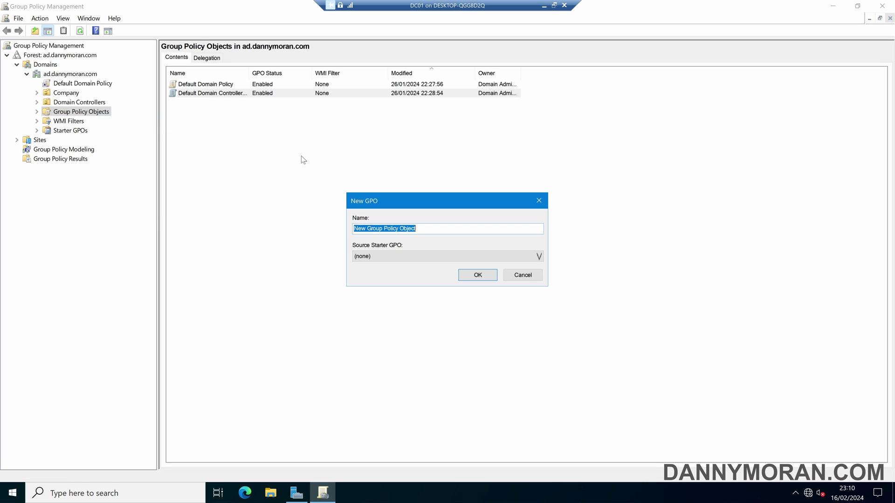
type("Enable R")
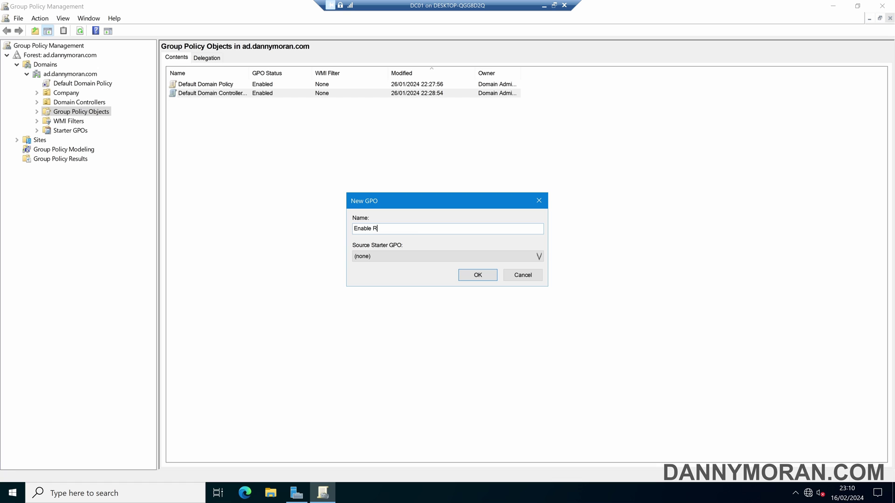
type("emote Desktop")
left_click(477, 275)
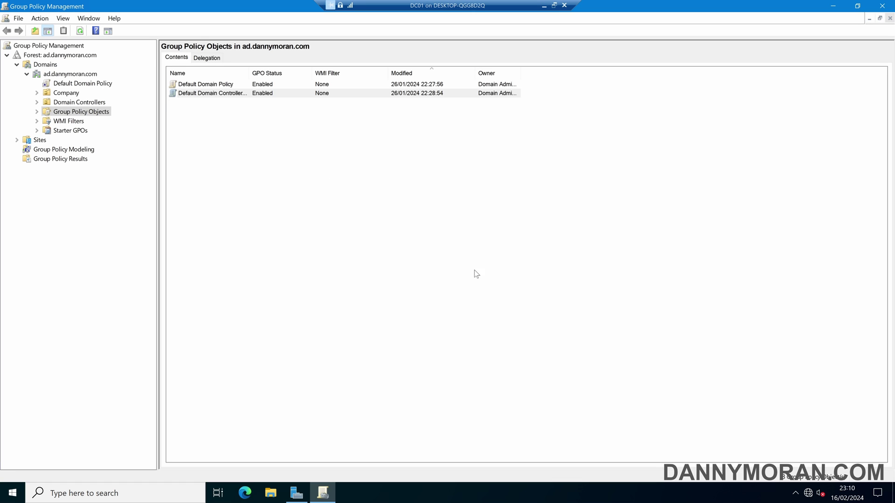
- Open the Enable Remote Desktop GPO in a maximized Group Policy Management Editor
left_click(36, 111)
left_click(100, 141)
right_click(99, 142)
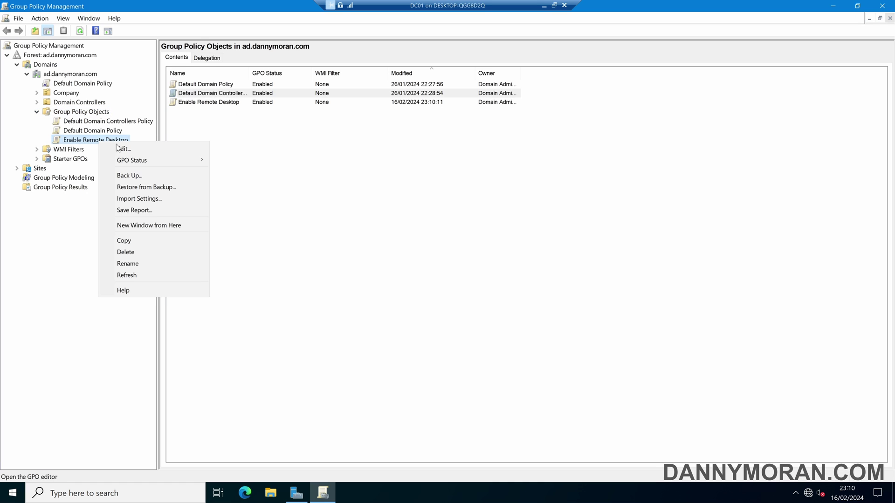
left_click(125, 147)
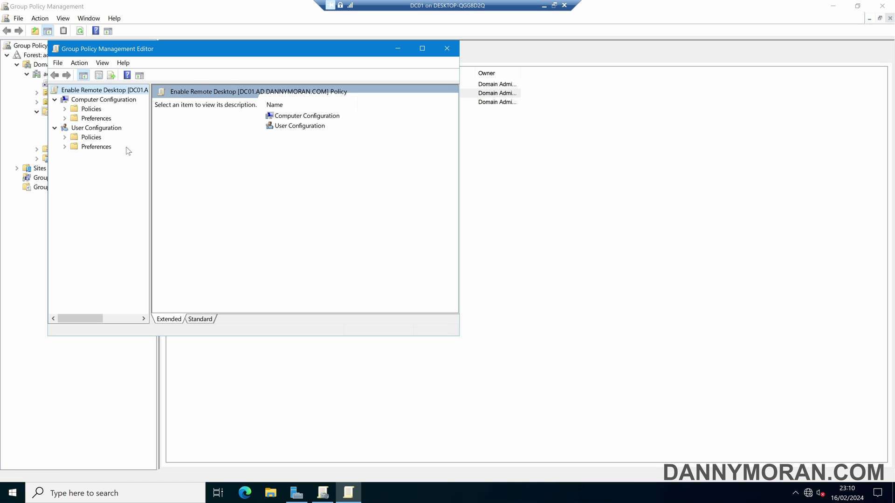
left_click(424, 44)
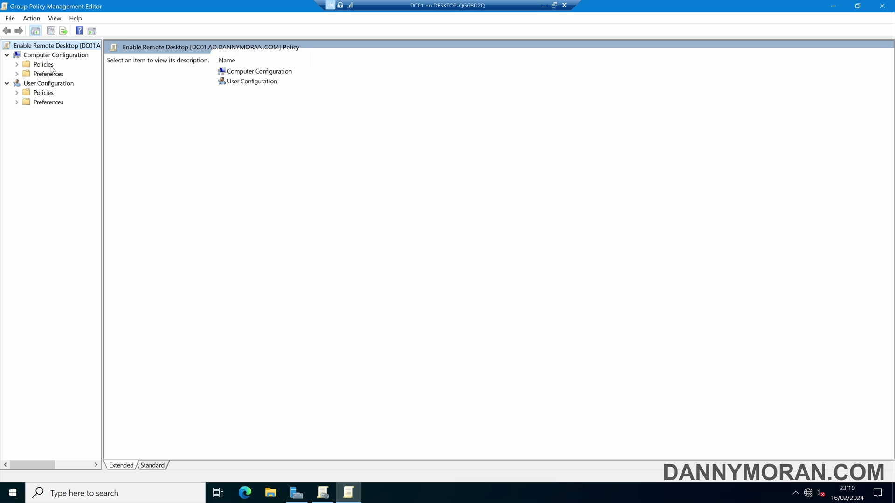
- Browse Administrative Templates > Windows Components > Remote Desktop Services > Remote Desktop Session Host > Connections
left_click(18, 65)
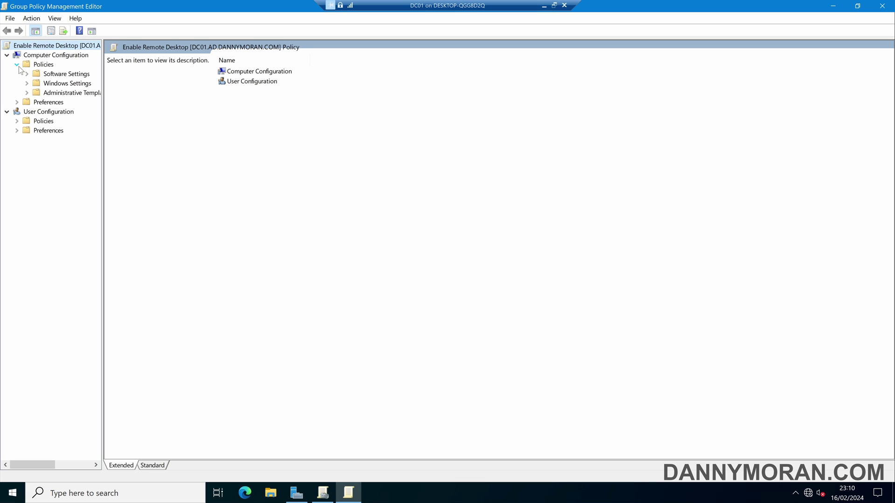
left_click(27, 94)
left_click(41, 160)
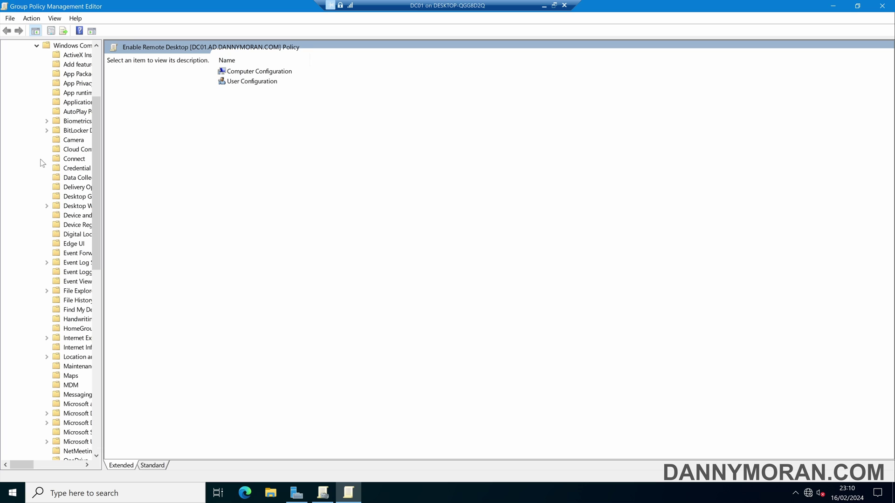
left_click_drag(102, 156, 253, 182)
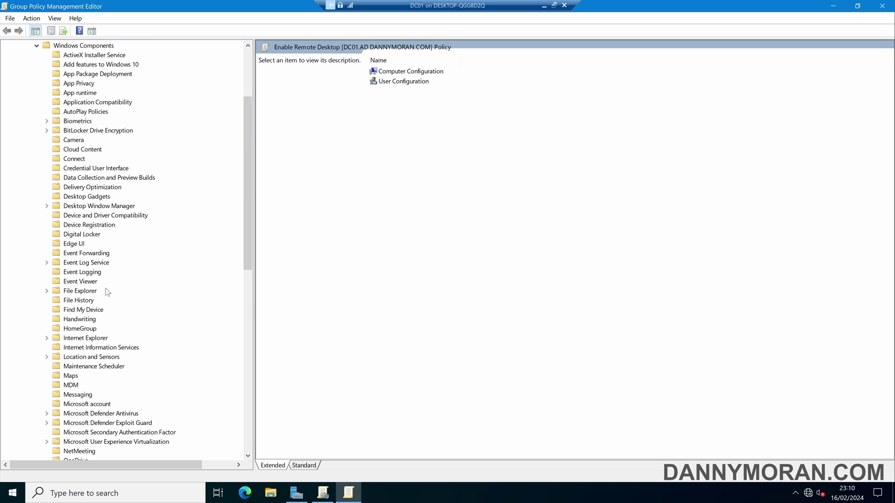
scroll(107, 291, "down", 8)
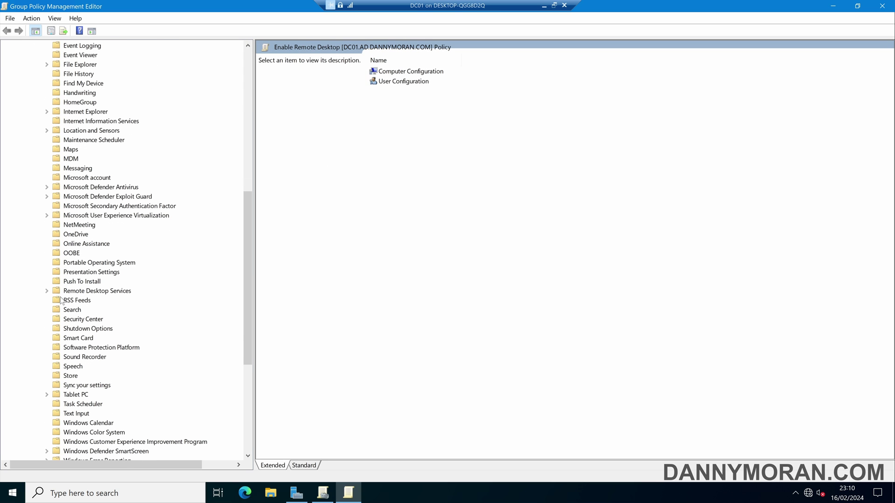
left_click(46, 291)
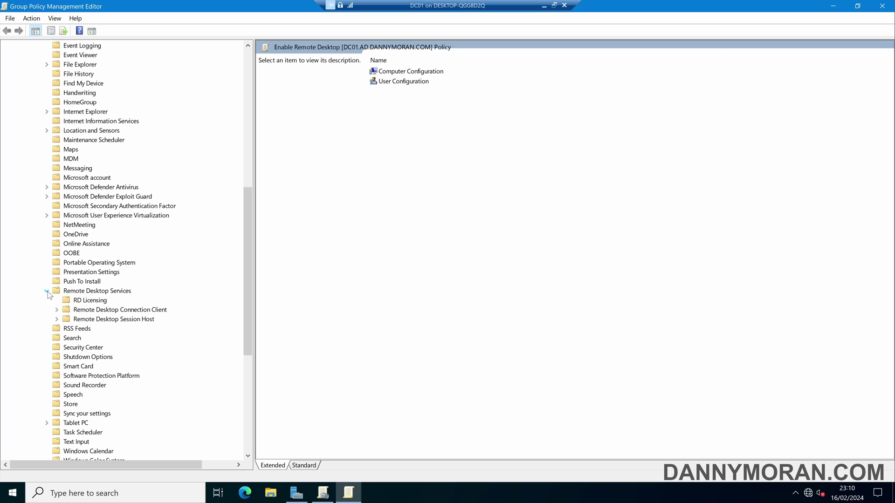
left_click(56, 319)
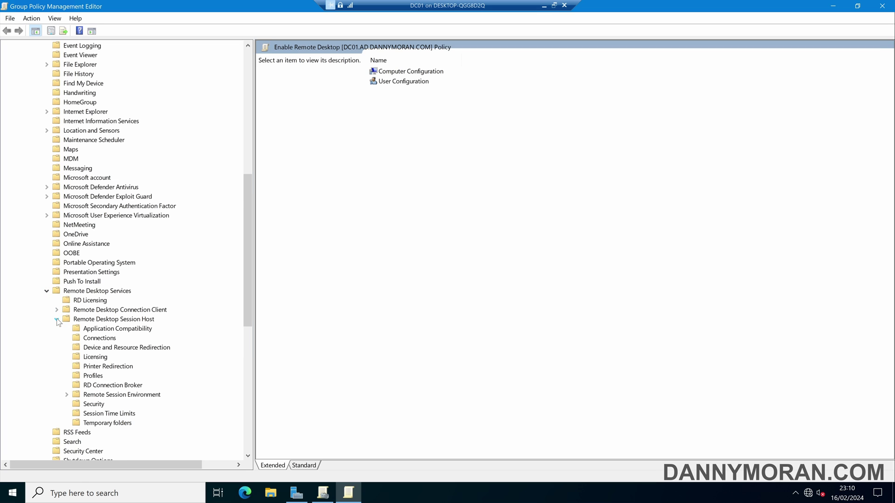
left_click(105, 339)
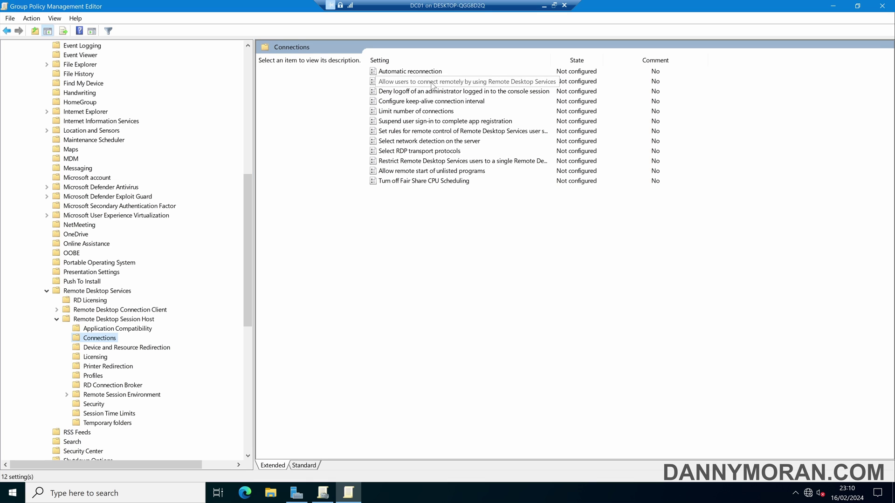
- Enable the 'Allow users to connect remotely' Connections policy
double_click(433, 82)
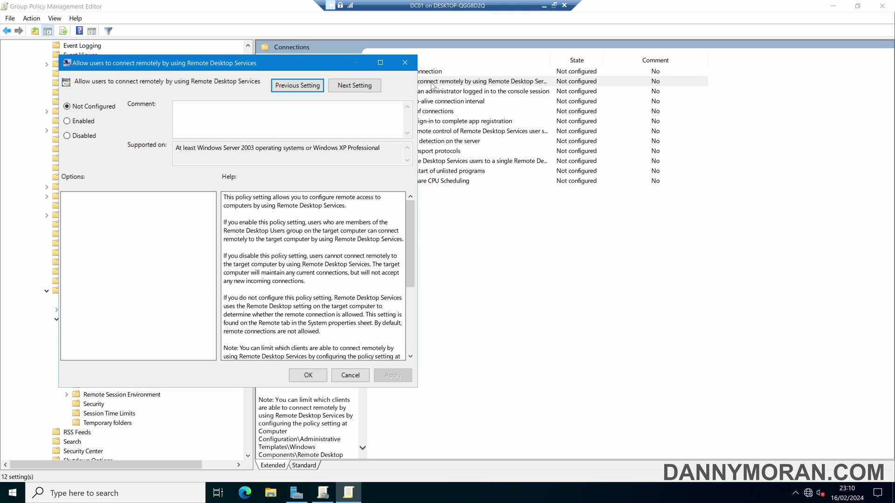
left_click(85, 124)
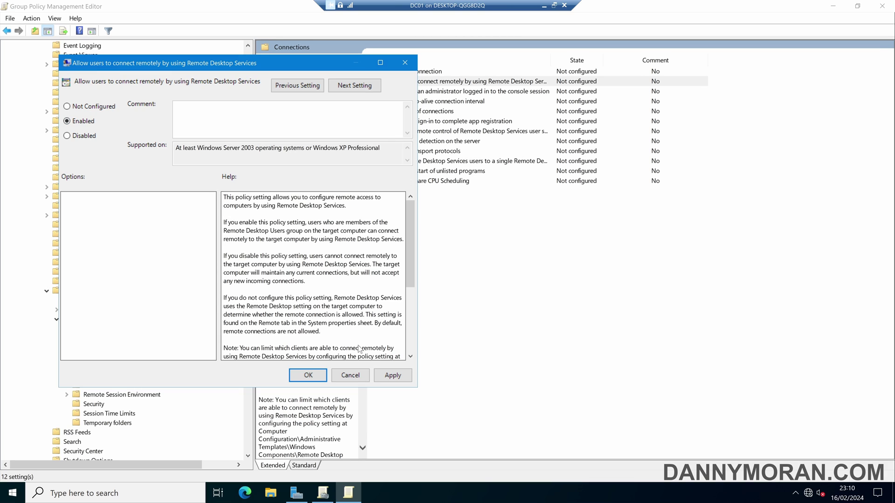
left_click(392, 375)
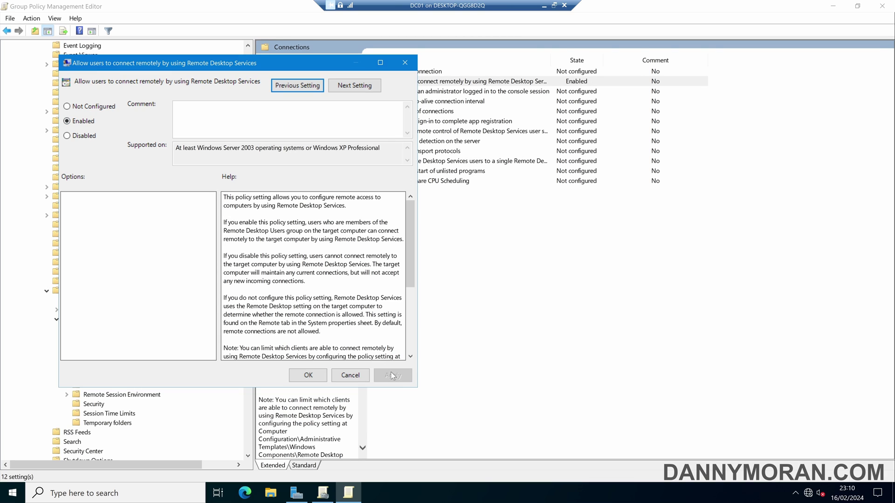
left_click(308, 374)
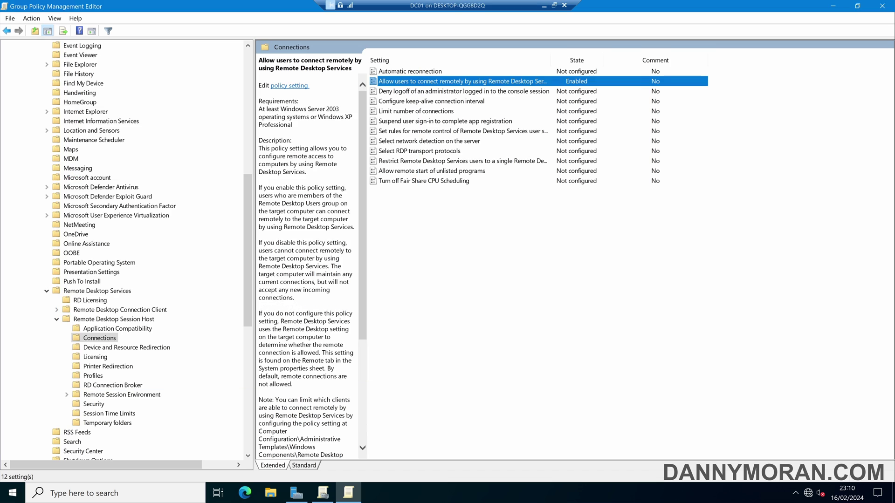
- Under Session Host Security, enable requiring Network Level Authentication for remote connections
left_click(97, 404)
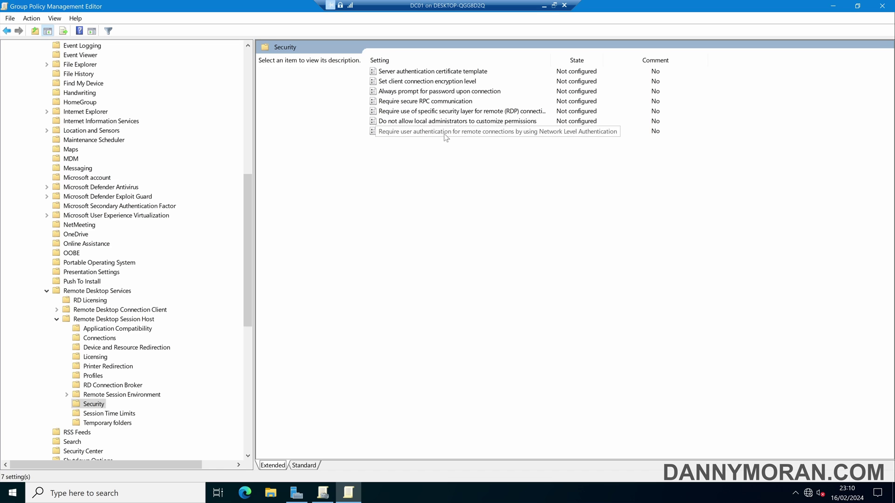
double_click(449, 133)
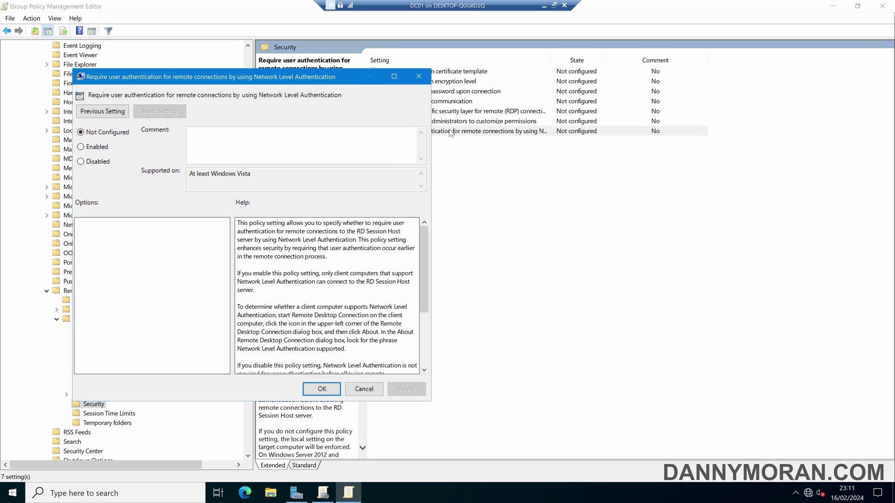
left_click(105, 149)
left_click(406, 389)
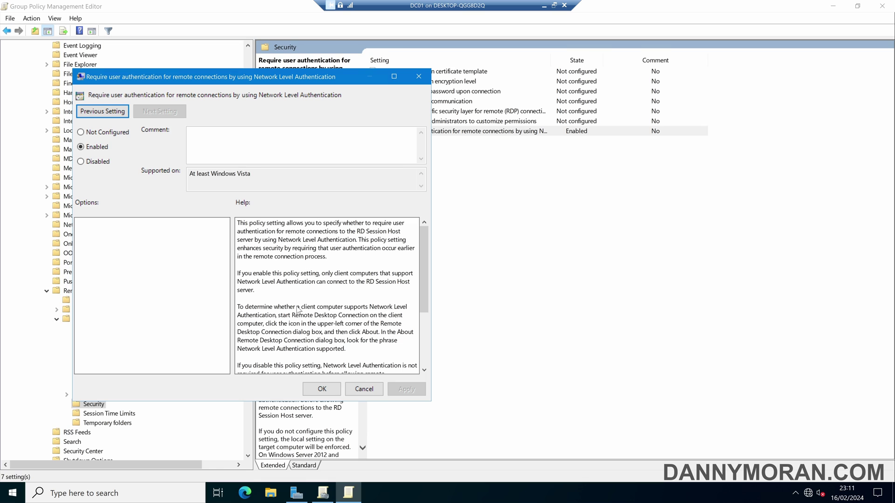
left_click(321, 389)
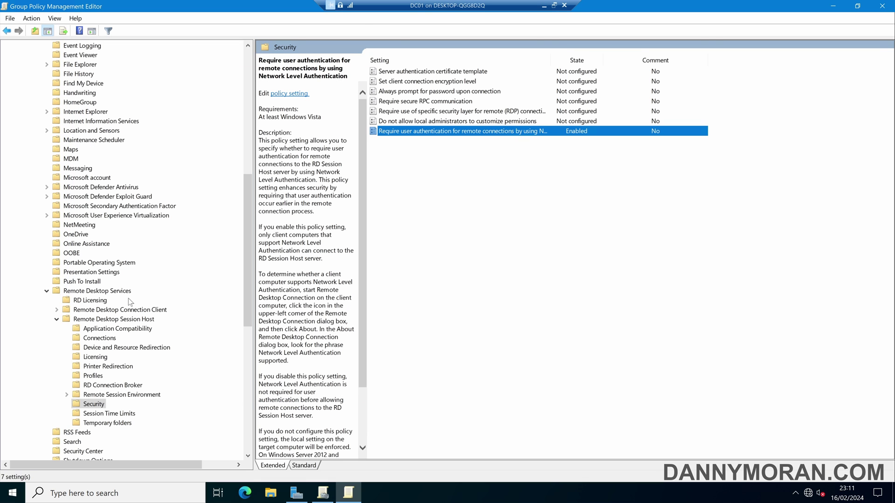
scroll(129, 299, "up", 12)
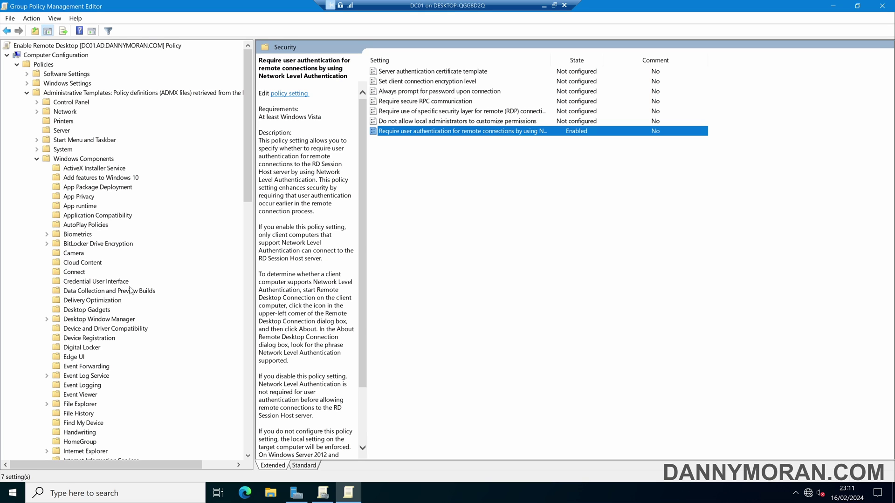
- Expand Windows Settings > Security Settings > Windows Defender Firewall and start a new Inbound Rule
left_click(26, 93)
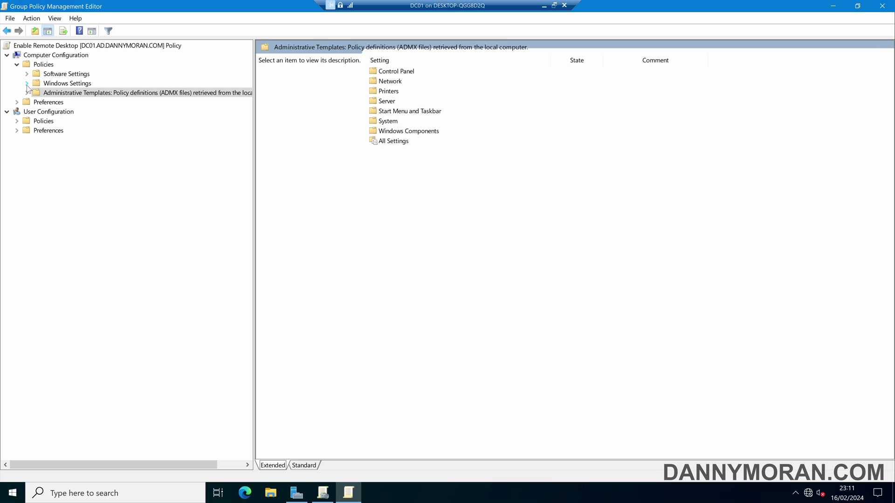
left_click(26, 84)
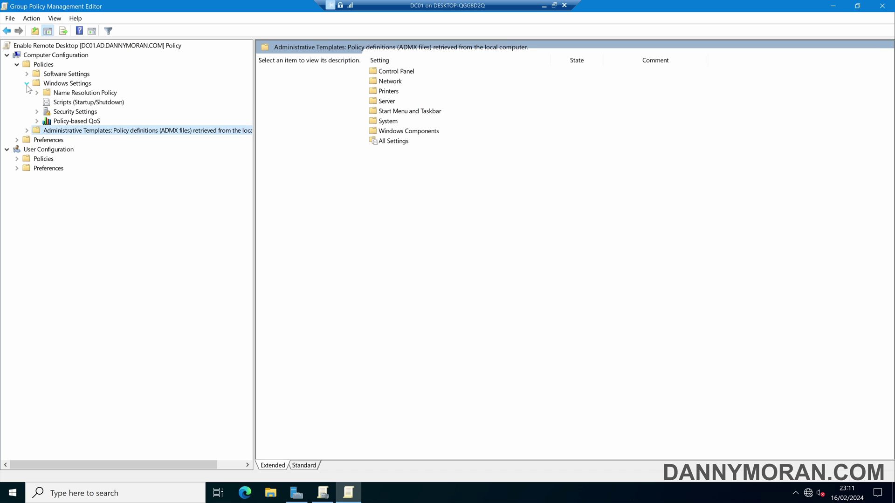
left_click(37, 113)
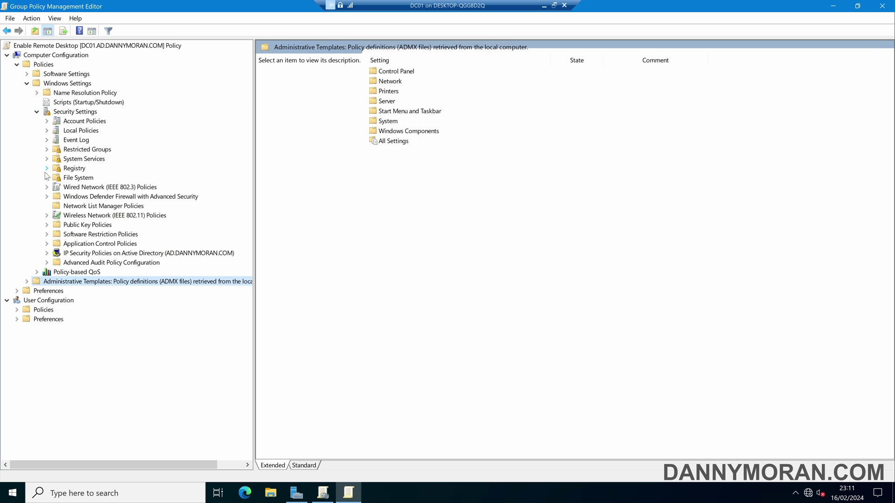
left_click(47, 196)
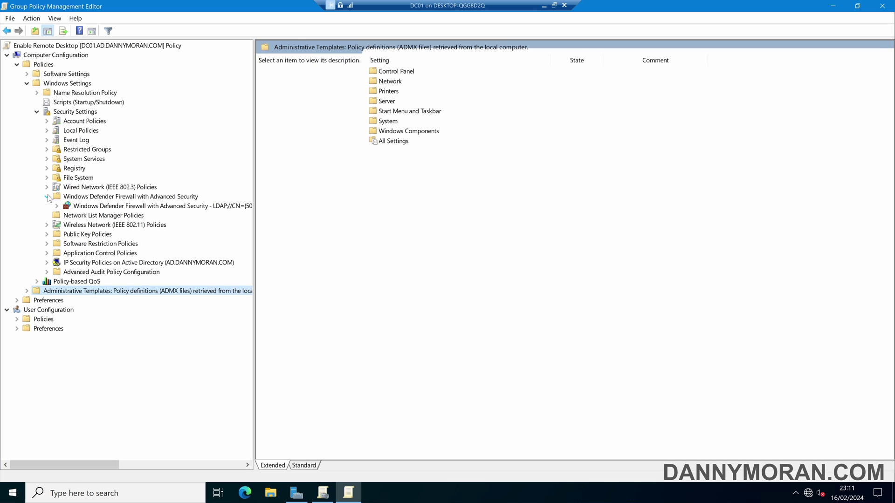
left_click(57, 207)
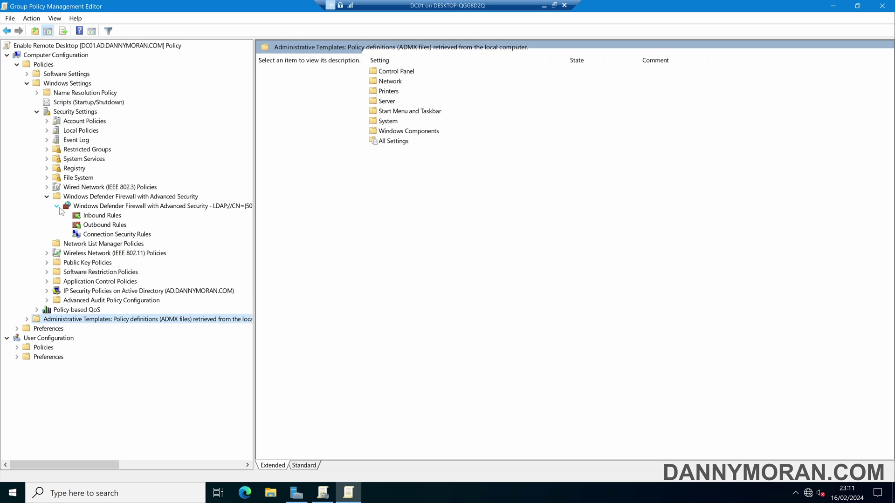
left_click(97, 216)
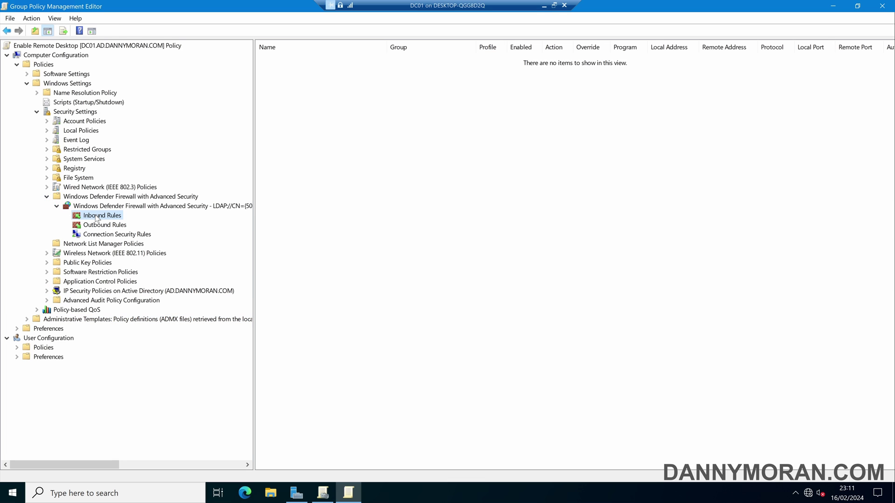
right_click(97, 218)
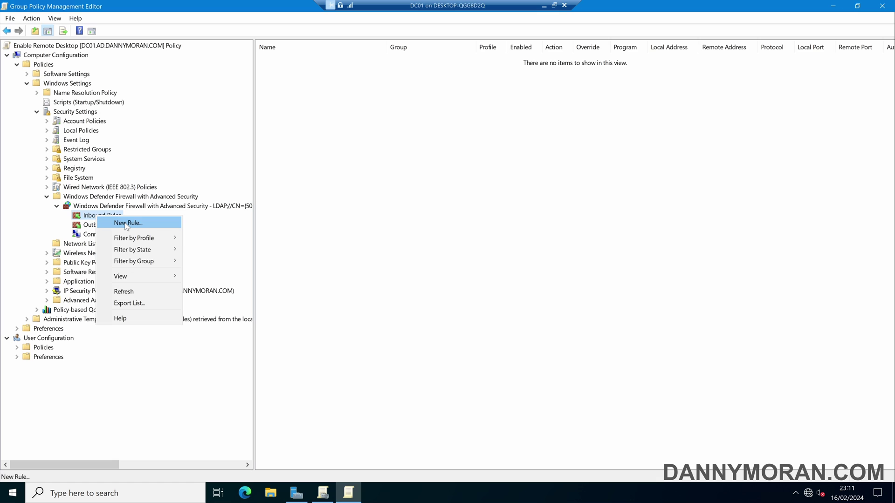
left_click(127, 224)
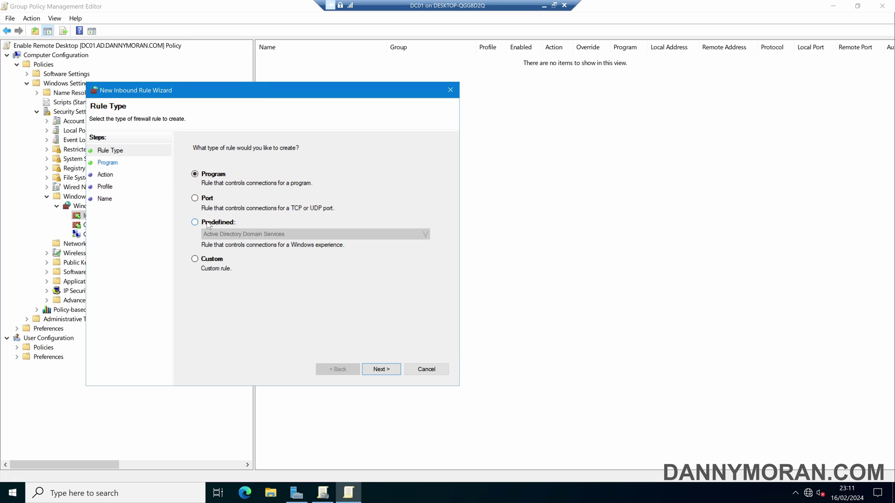
- Add the predefined Remote Desktop rules (UDP-In, TCP-In 3389, Shadow TCP-In) set to allow the connection
left_click(208, 224)
left_click(227, 237)
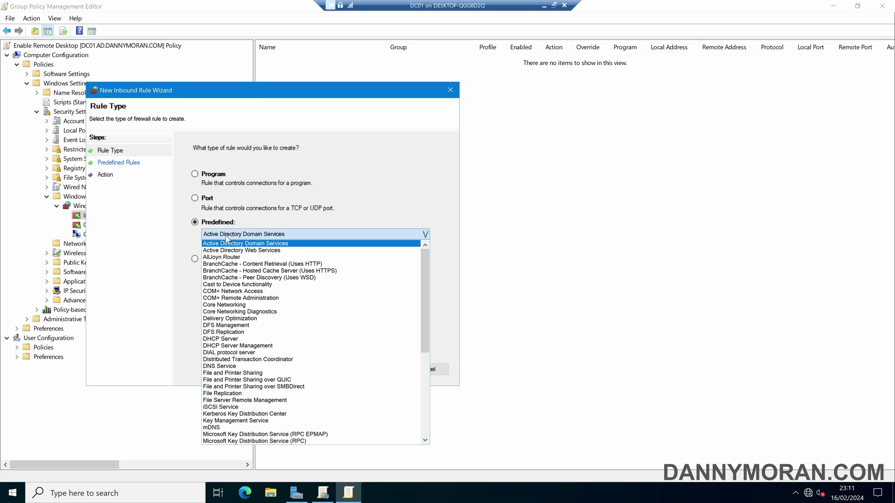
scroll(266, 303, "down", 4)
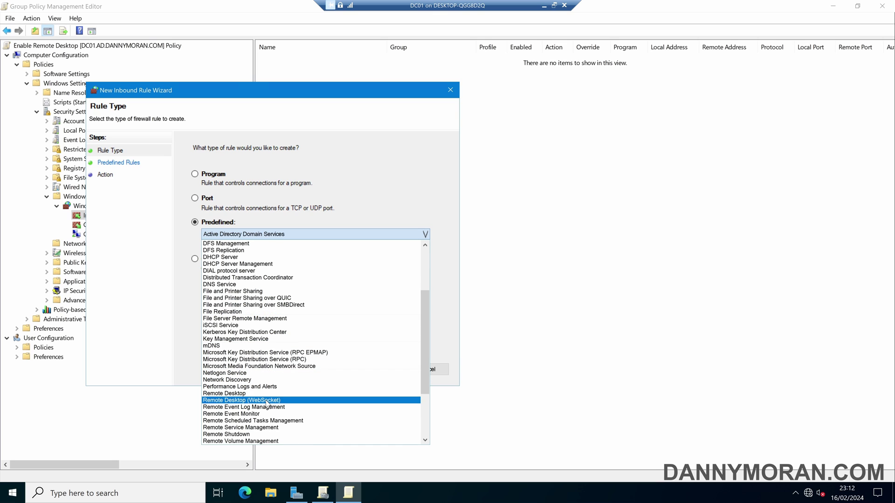
left_click(267, 394)
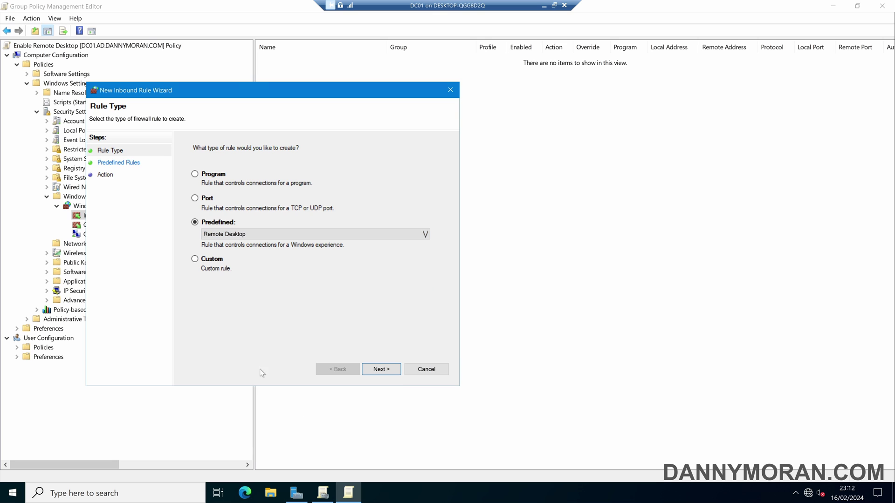
left_click(381, 369)
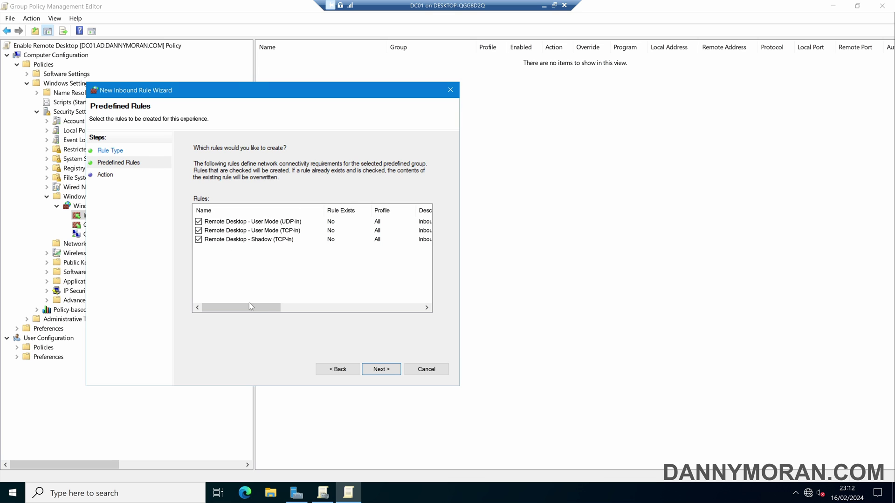
left_click_drag(249, 306, 338, 306)
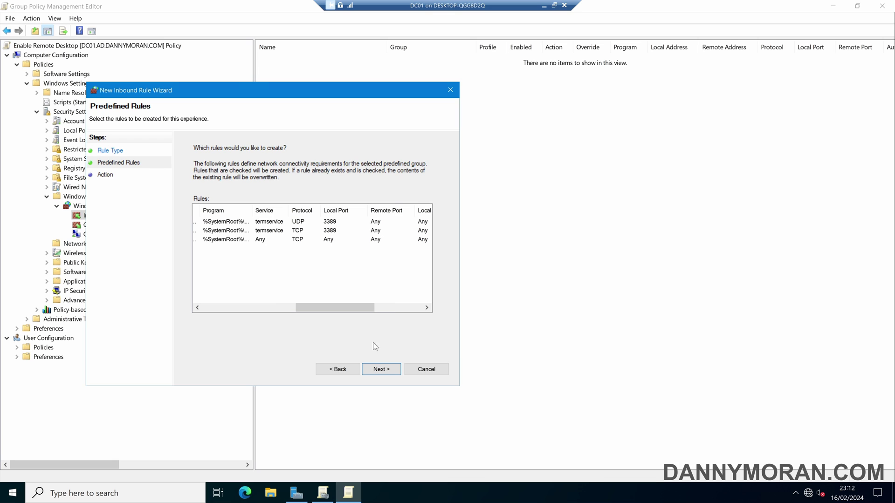
left_click(381, 369)
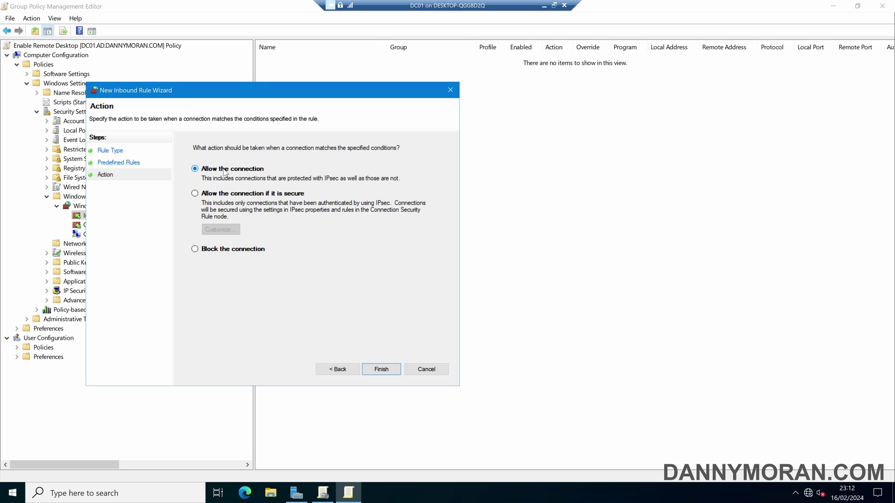
left_click(381, 369)
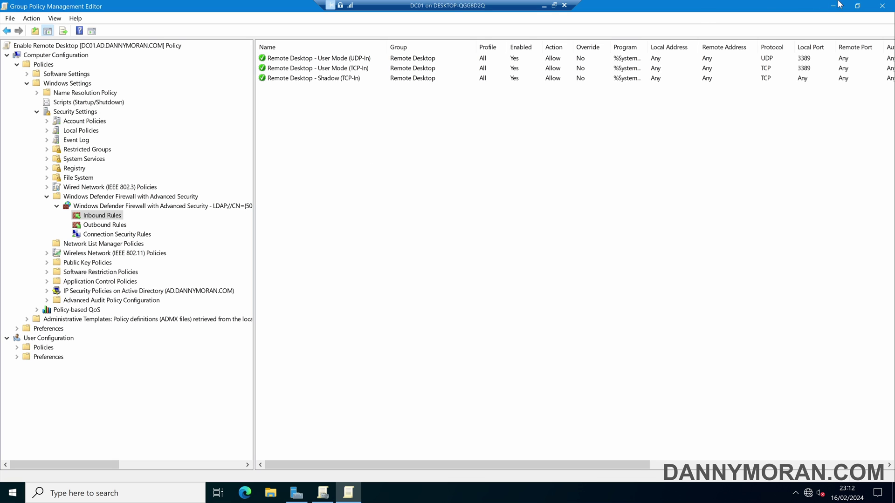
- Close the editor and drag the Enable Remote Desktop GPO onto Company > Servers, confirming the link
left_click(882, 6)
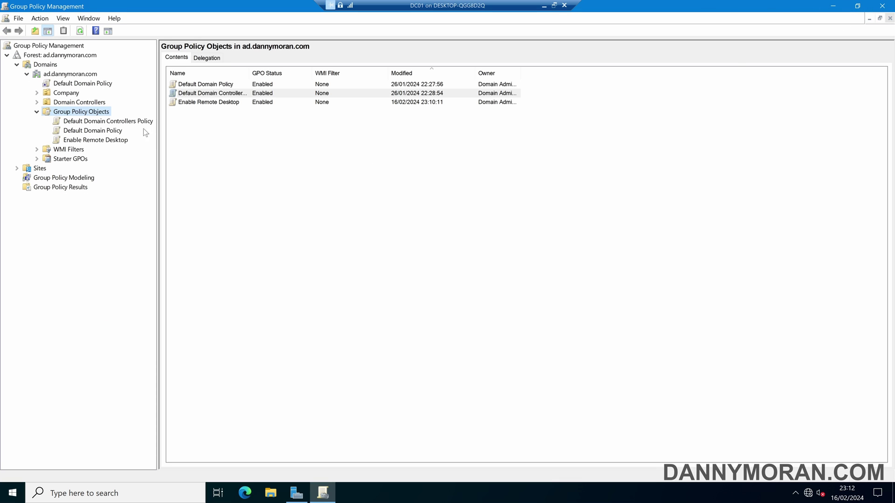
left_click(106, 142)
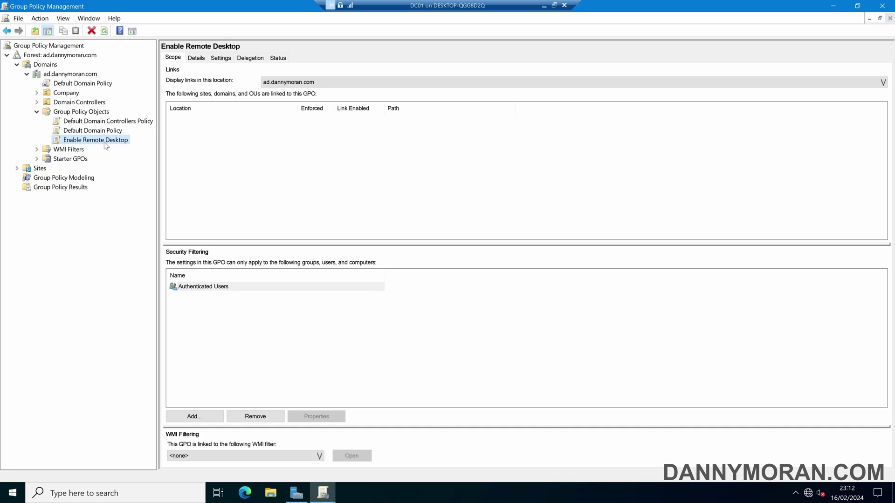
left_click(38, 92)
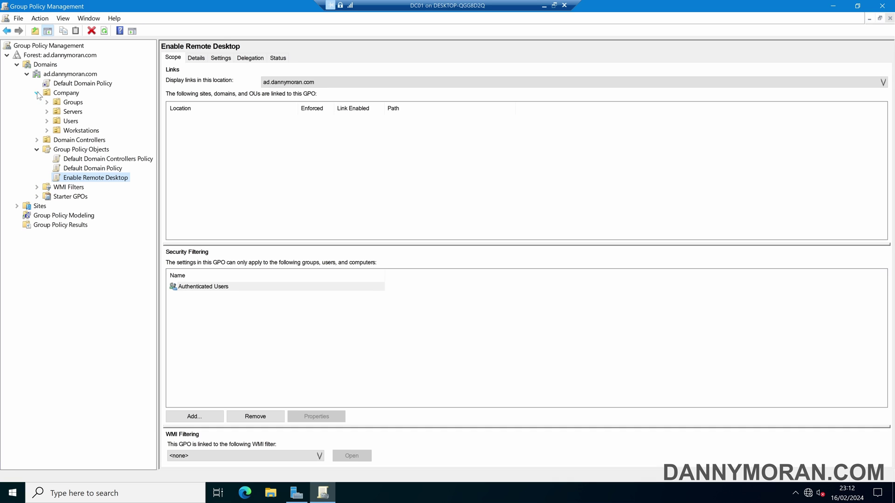
left_click(71, 112)
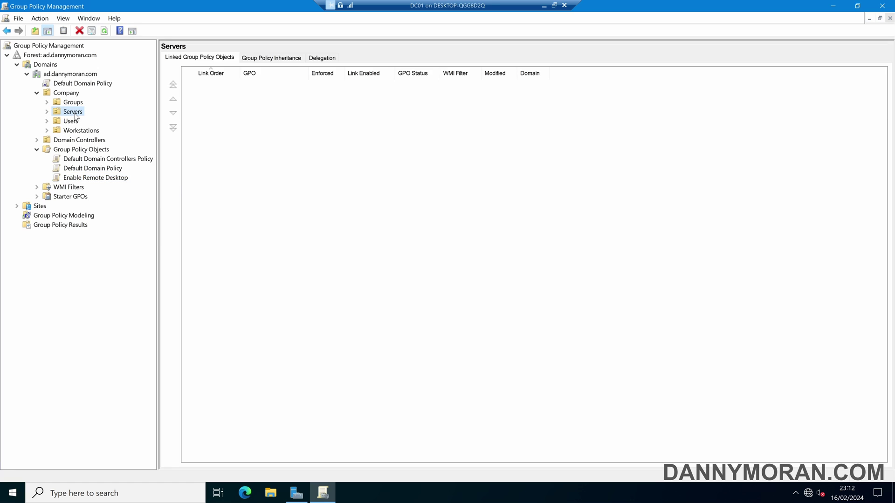
left_click(97, 179)
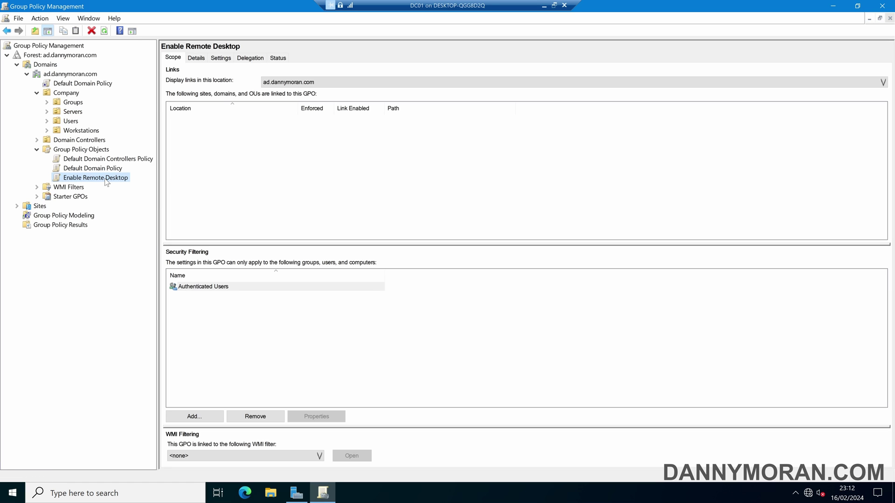
left_click_drag(99, 179, 72, 114)
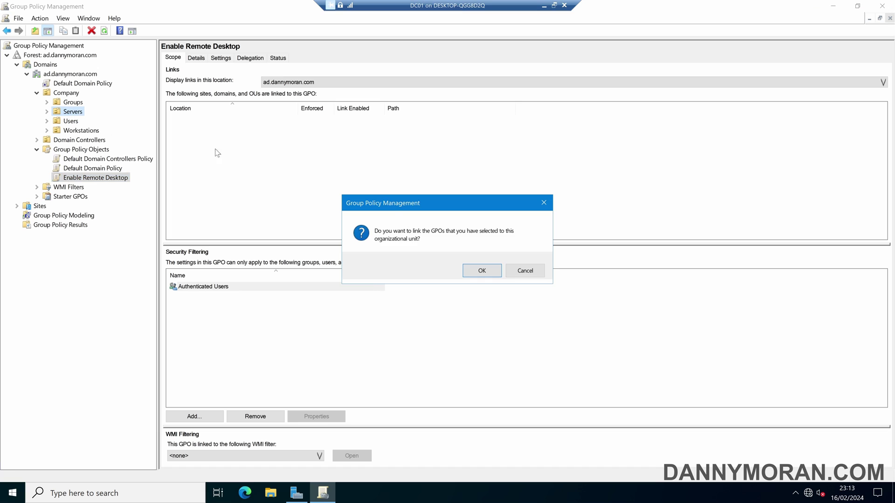
left_click(483, 271)
left_click(76, 112)
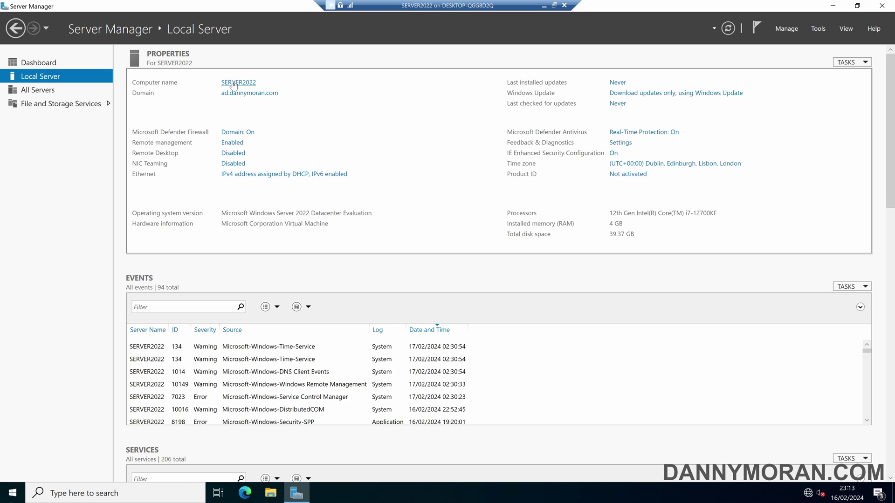
- Check the server's Remote settings in System Properties, then dismiss the window
left_click(233, 84)
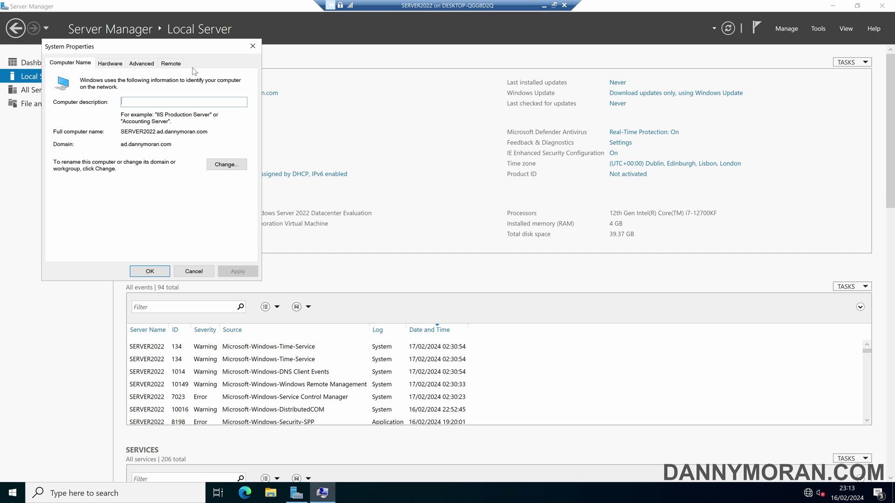
left_click(180, 66)
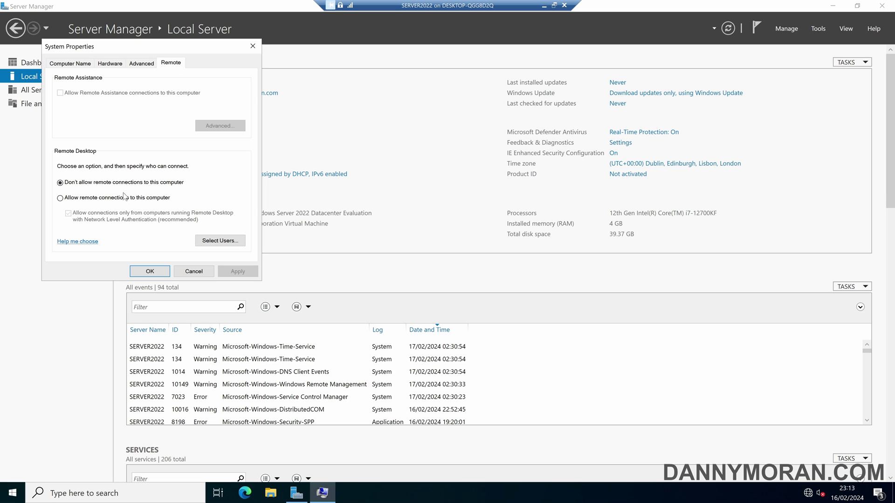
key("Escape")
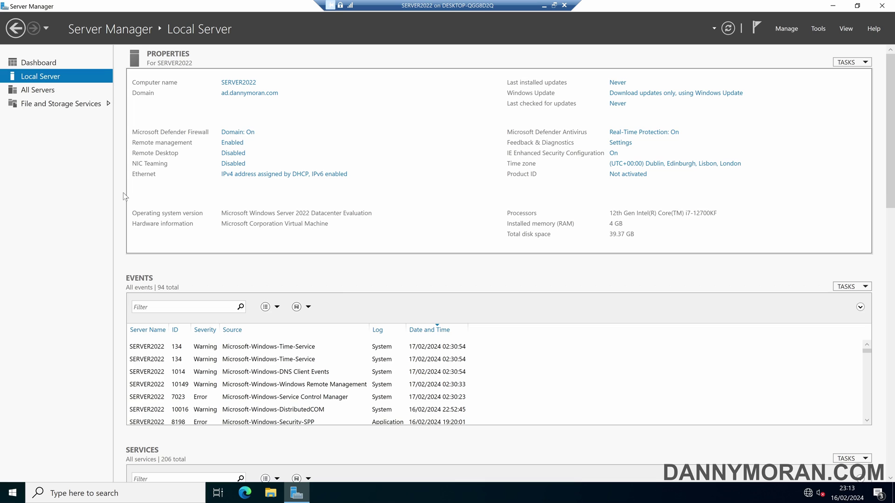
- Run 'gpupdate /force' in an administrator Command Prompt, then close it
key("super")
type("cm")
left_click(123, 192)
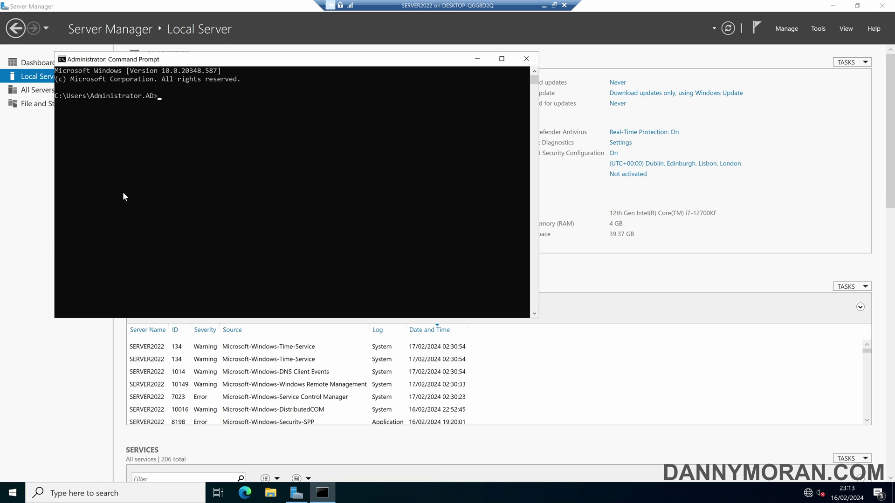
type("gpupdate /force")
key("Return")
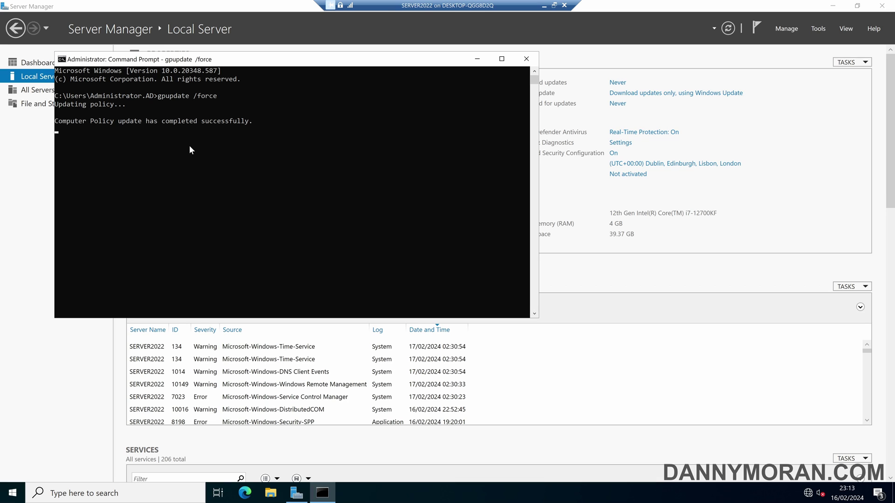
left_click(527, 59)
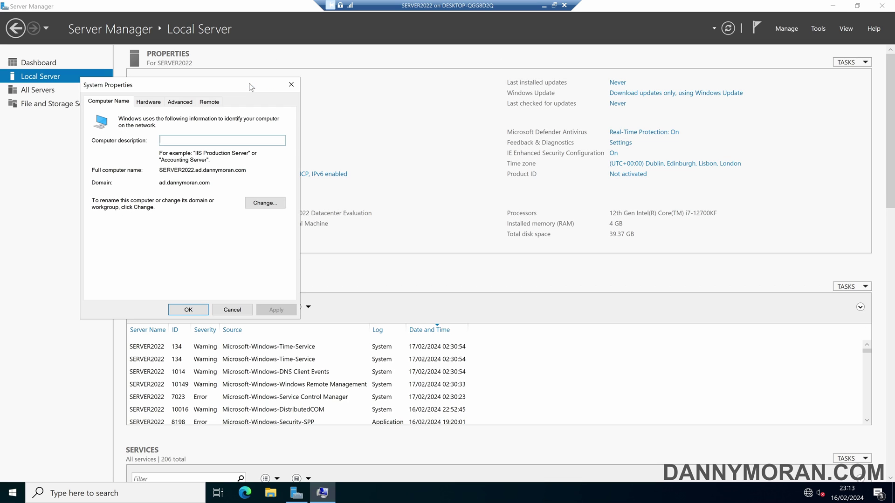
left_click(209, 101)
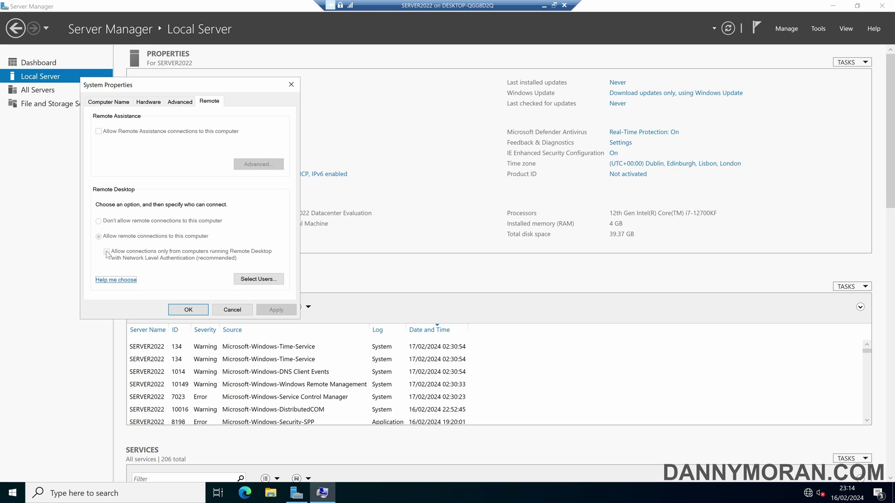
left_click(232, 309)
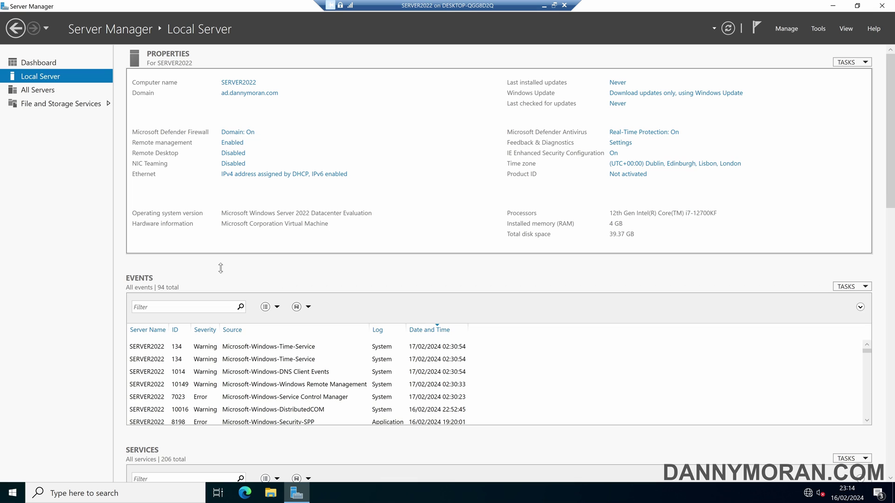
key("super")
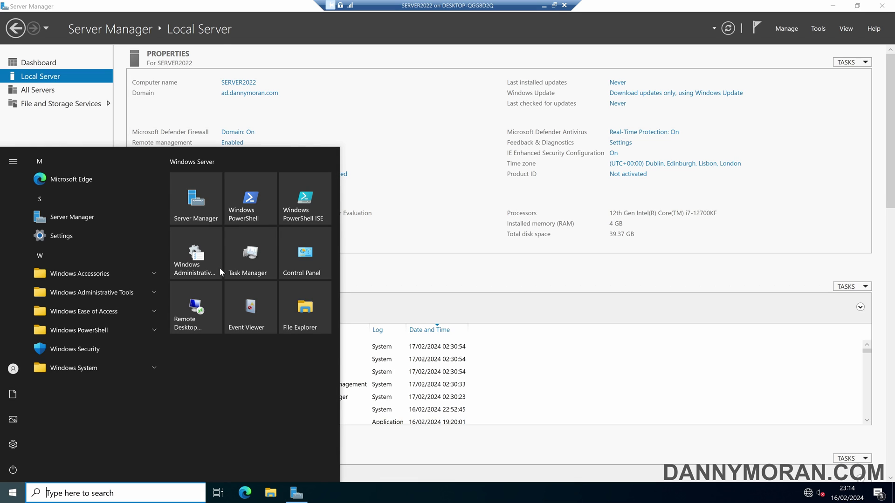
type("wf.msc")
key("Return")
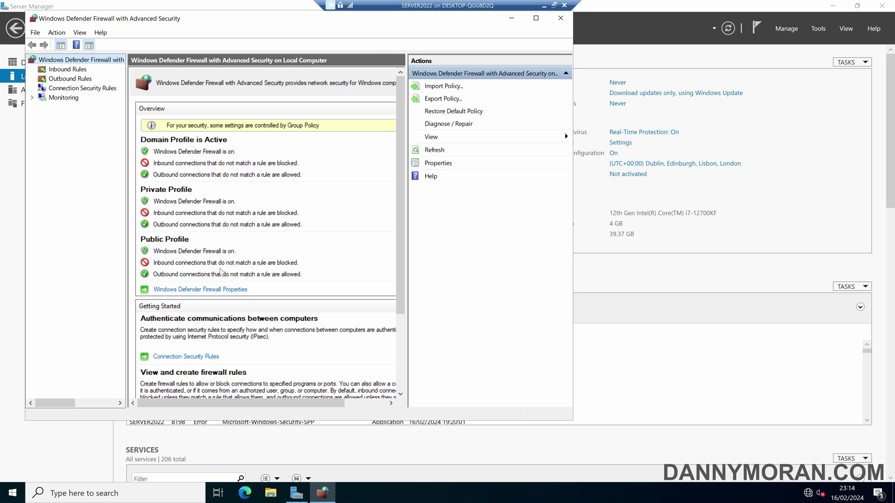
left_click(73, 74)
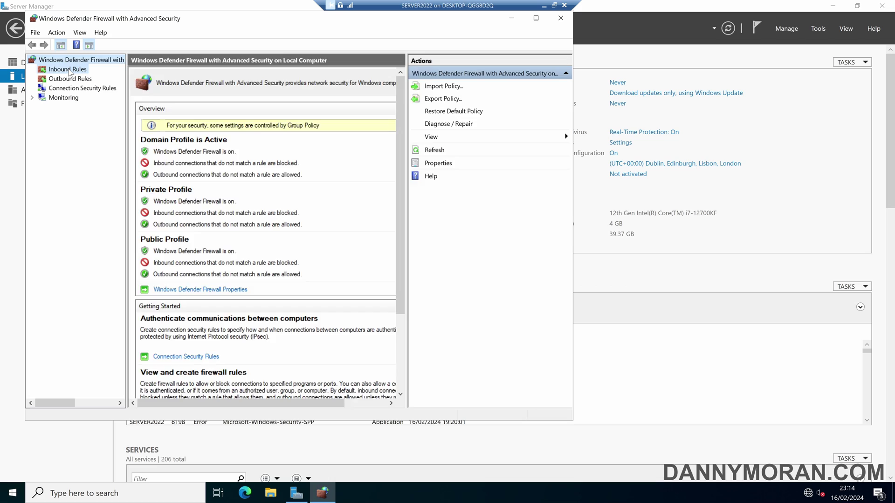
left_click(535, 21)
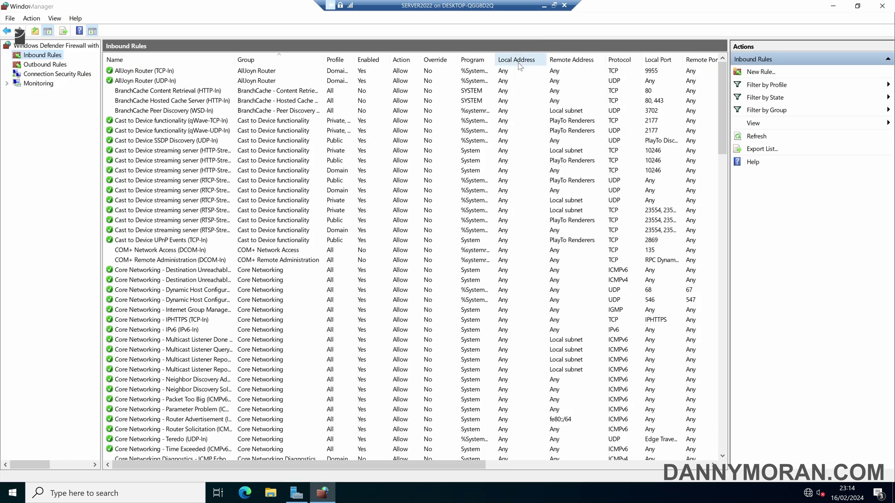
scroll(284, 240, "down", 7)
scroll(283, 240, "down", 9)
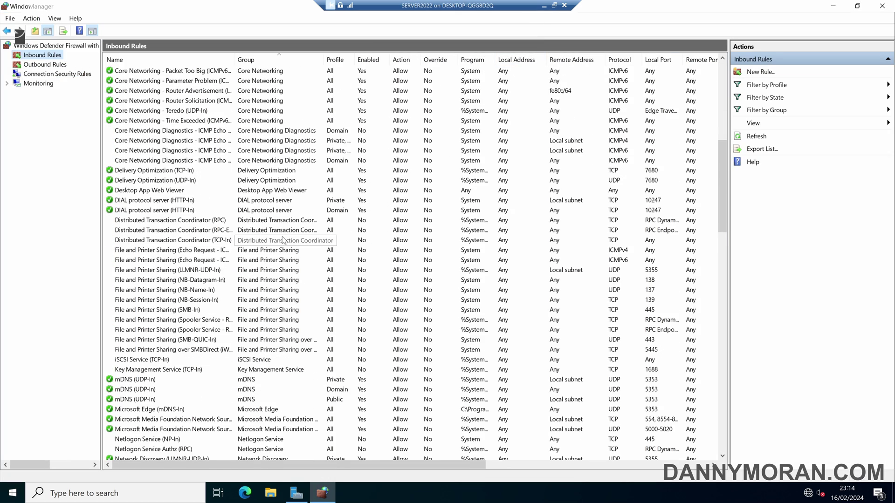
scroll(283, 240, "down", 7)
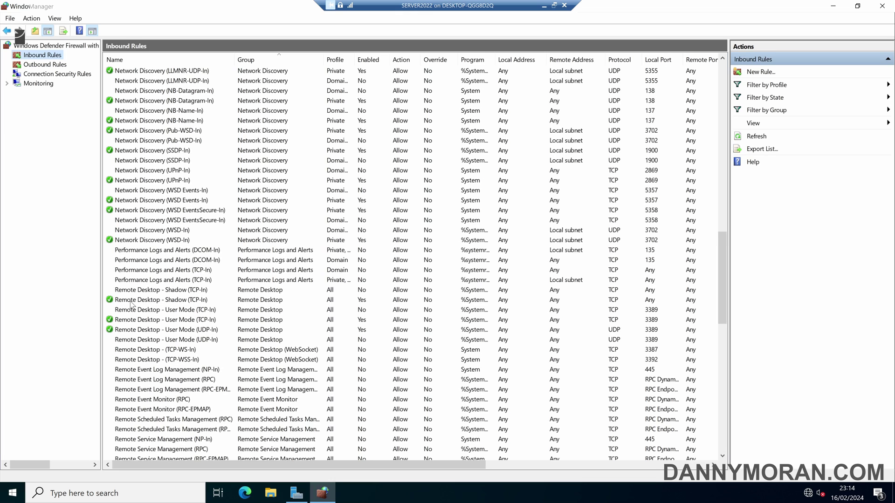
left_click(133, 301)
left_click(160, 320)
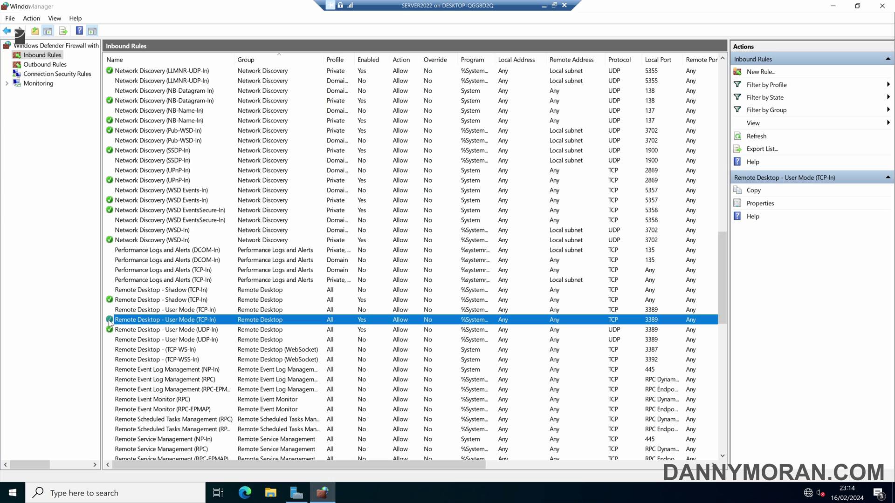
left_click(882, 6)
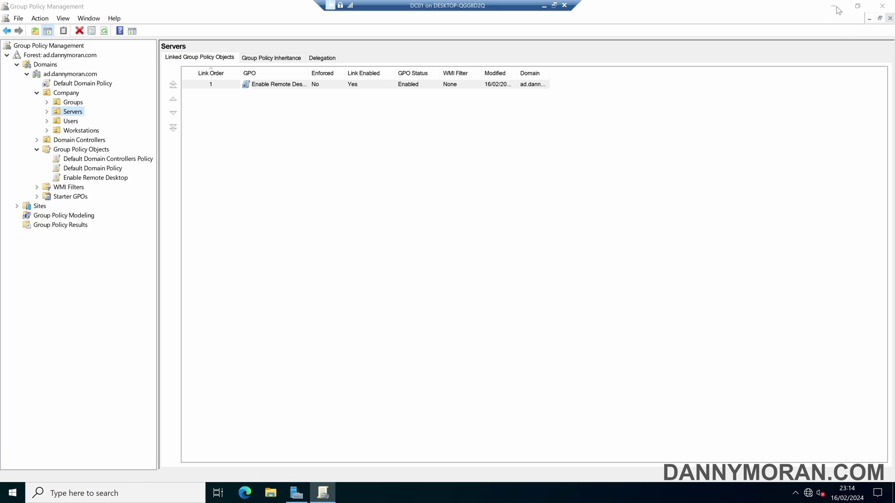
- Minimize DC01's open windows and launch Remote Desktop Connection from Start search
left_click(834, 6)
left_click(834, 6)
left_click(13, 493)
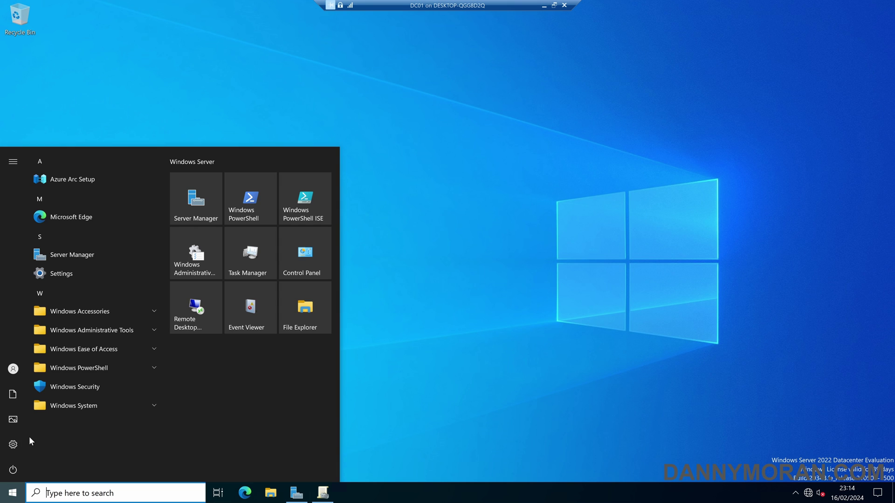
type("rem")
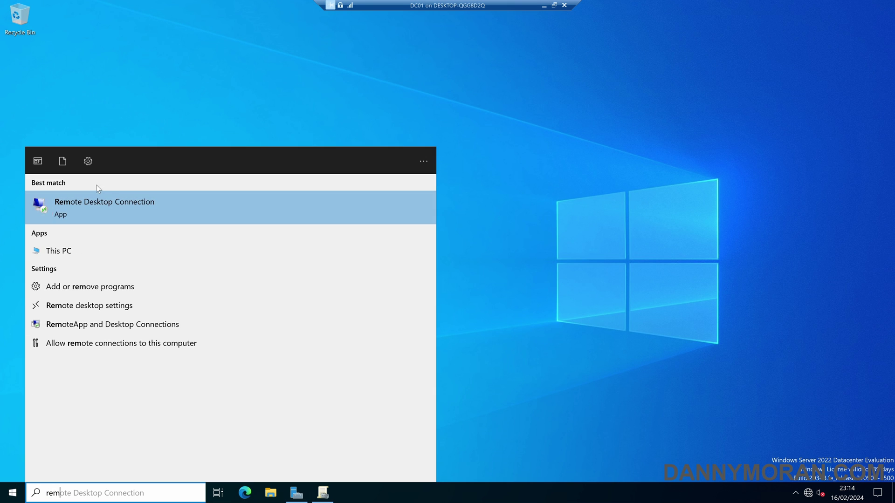
left_click(139, 199)
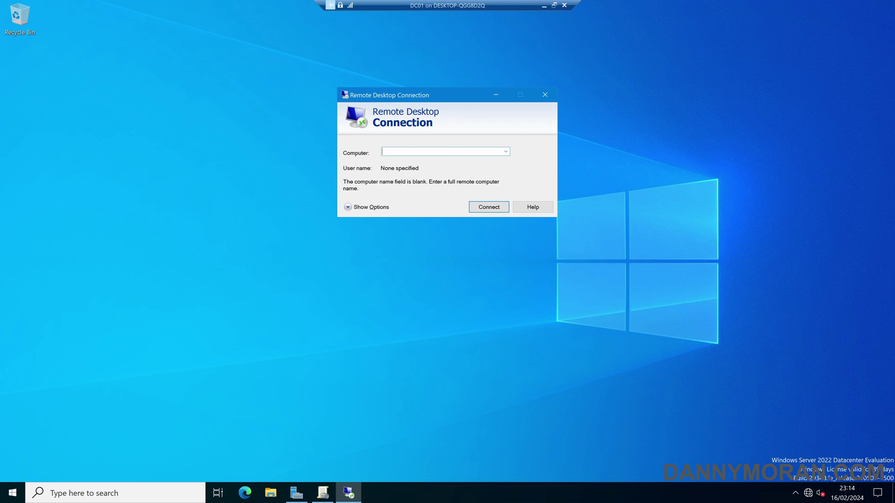
- Connect to server2022 and sign in with the domain administrator password
type("server2022")
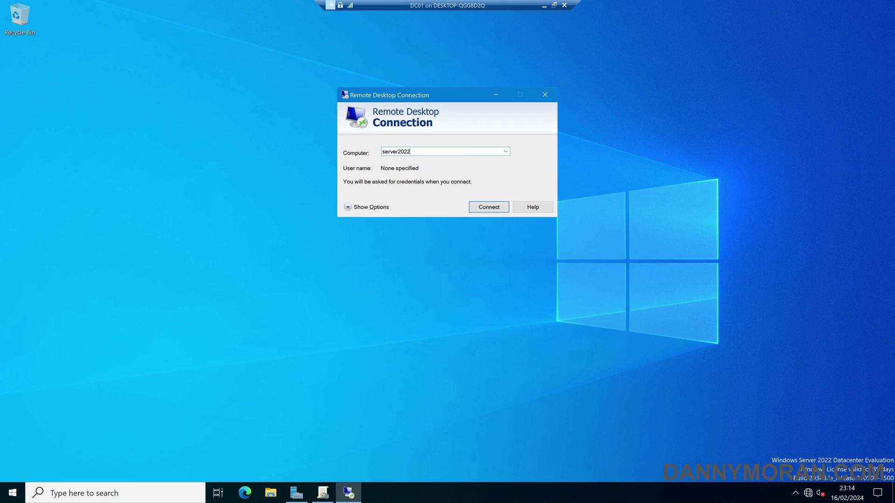
key("Return")
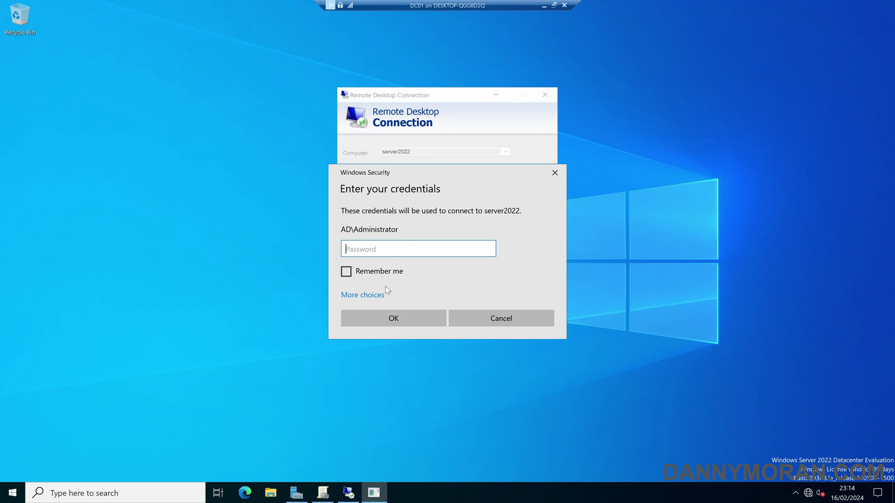
type("••••••••••")
key("Return")
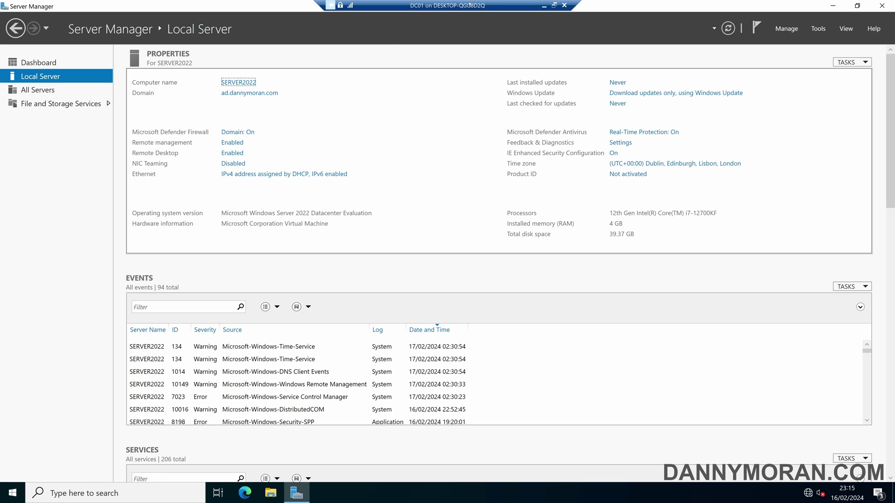
- Disconnect the server2022 session from the connection bar and restore DC01's Server Manager
left_click_drag(474, 6, 677, 6)
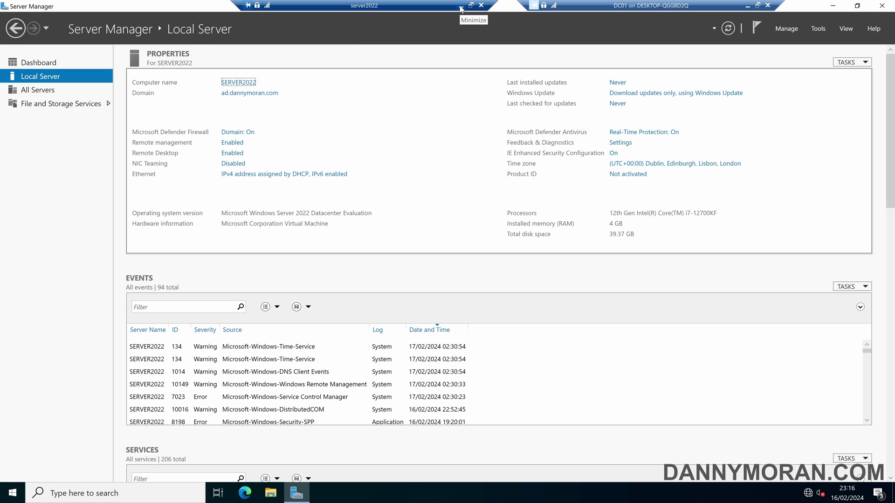
left_click(481, 6)
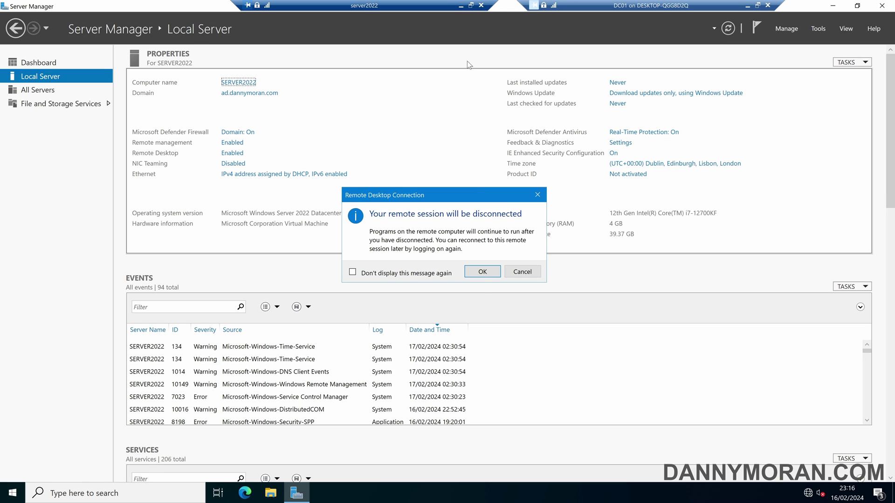
left_click(486, 275)
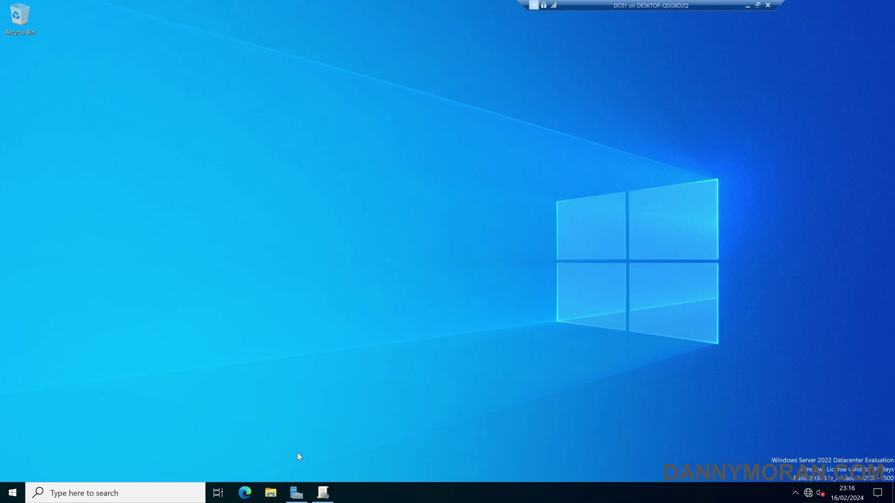
left_click(296, 493)
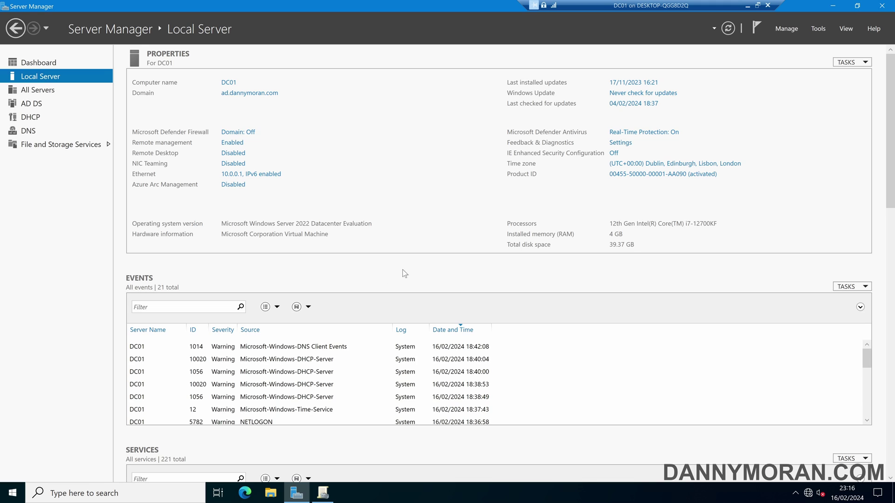